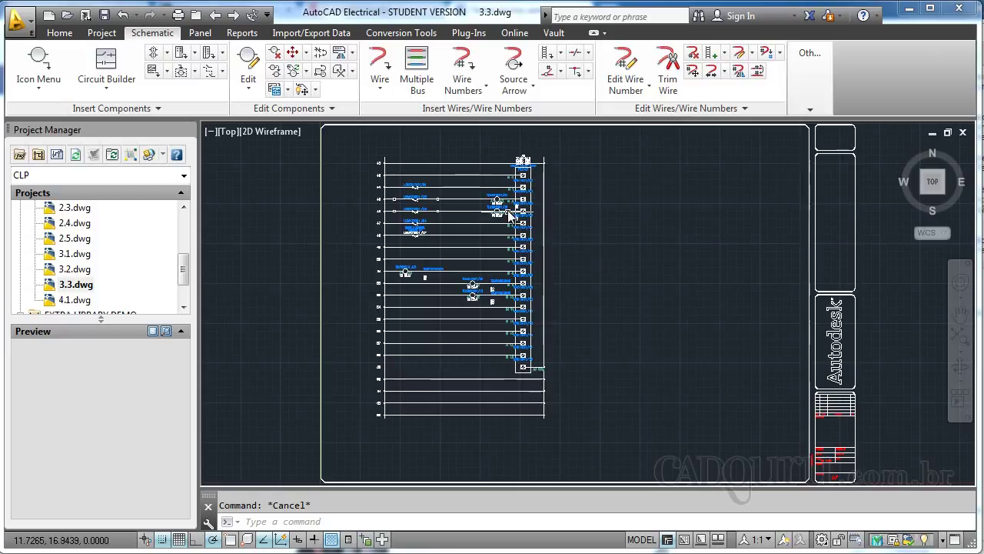
- Zoom and pan to bring the ladder rungs back to the centre of the view
scroll(563, 183, "up", 2)
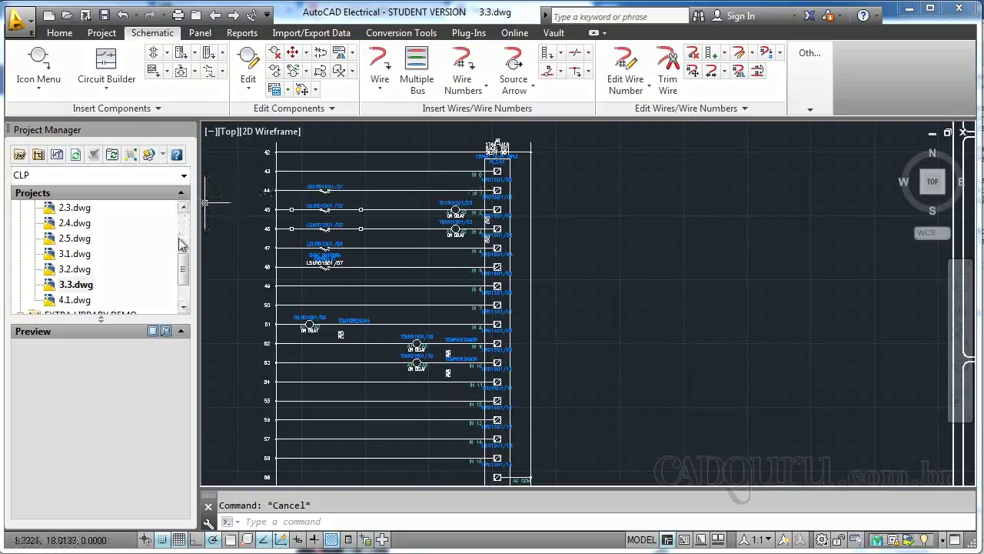
left_click_drag(183, 271, 184, 210)
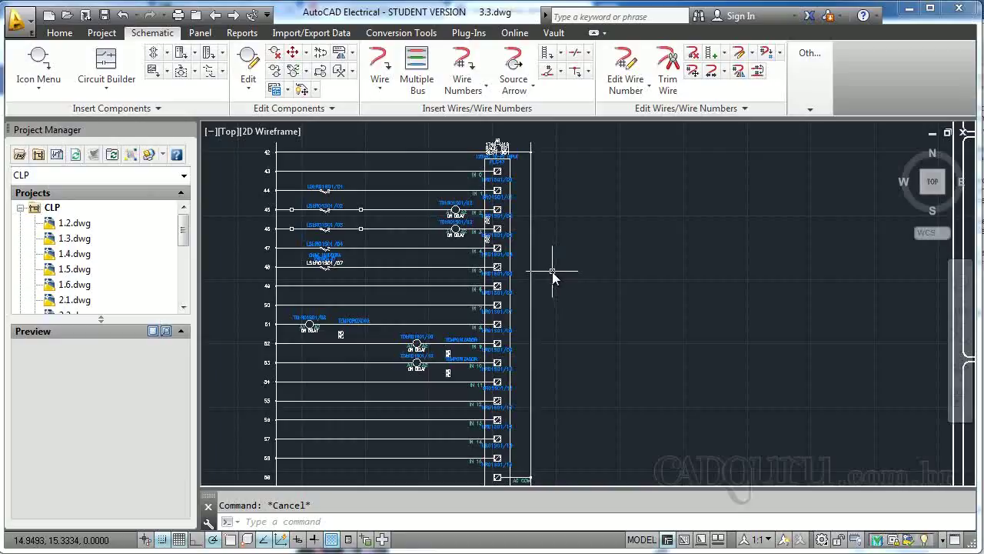
scroll(590, 271, "down", 3)
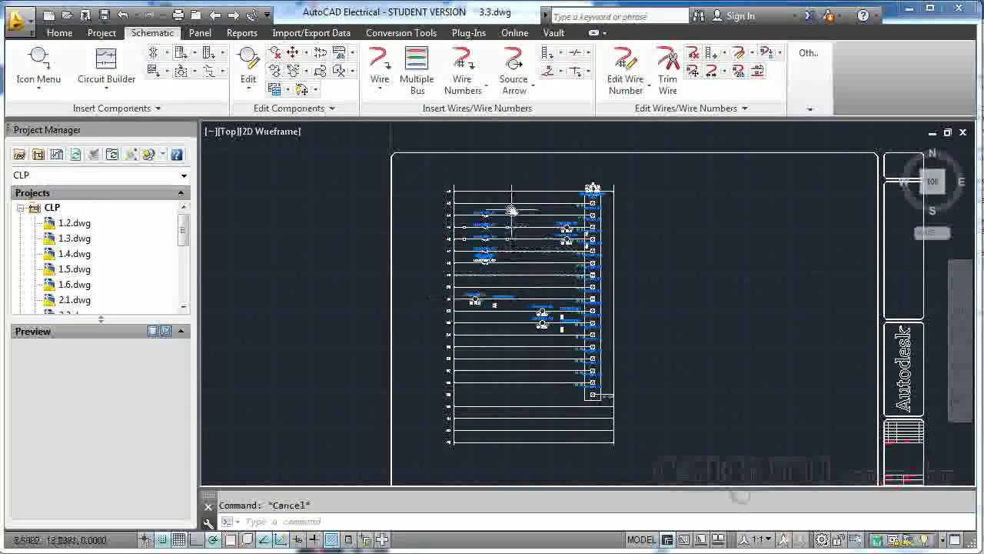
scroll(493, 213, "up", 2)
scroll(446, 219, "up", 2)
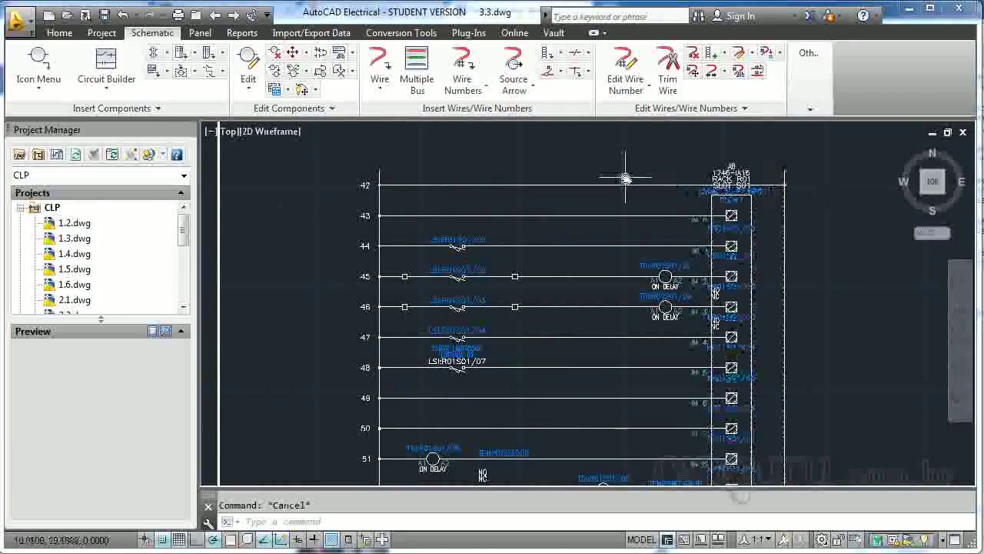
scroll(626, 178, "down", 1)
scroll(630, 200, "down", 1)
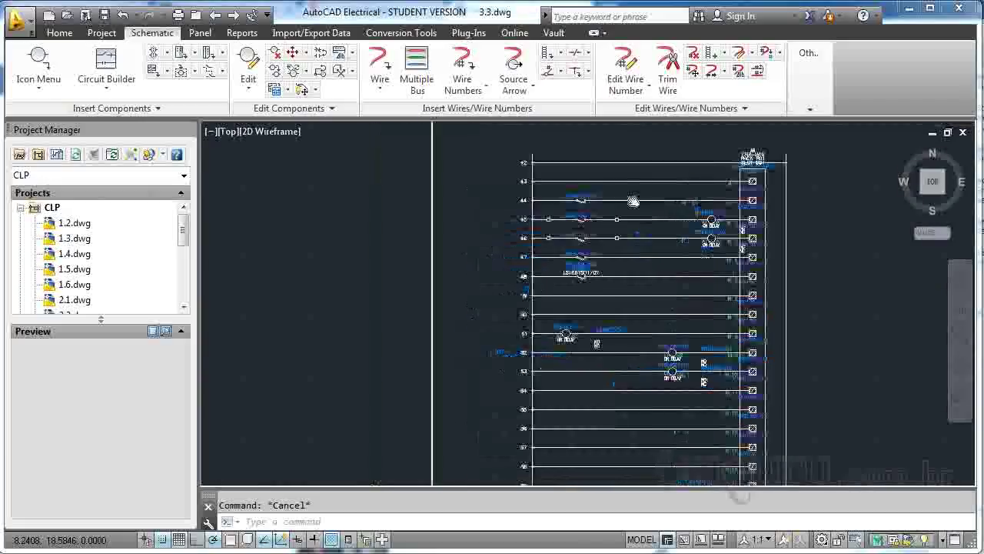
middle_click_drag(632, 201, 661, 178)
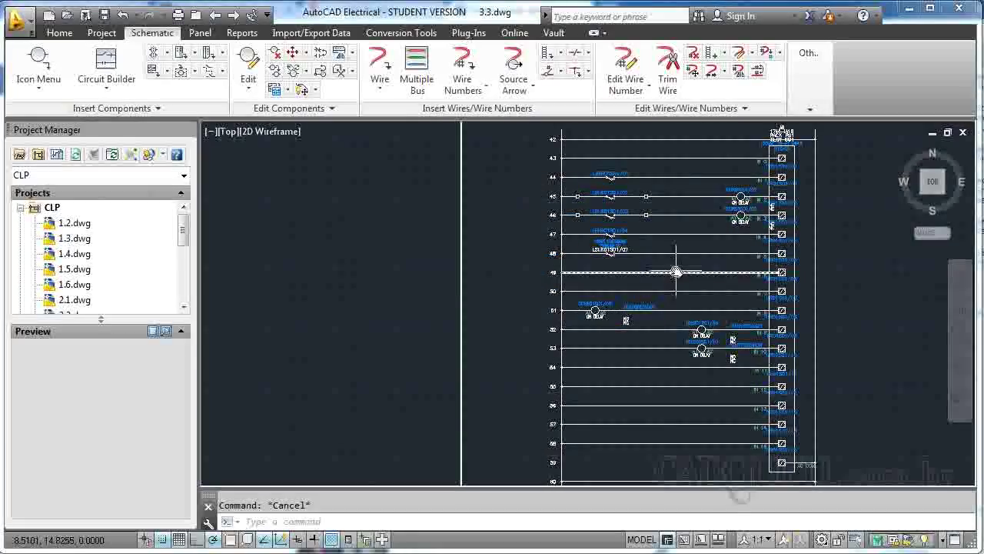
- Recentre on the PLC module, showing its rack and slot header
mouse_move(823, 248)
middle_mouse_down()
mouse_move(764, 233)
mouse_move(742, 264)
mouse_move(711, 263)
middle_mouse_up()
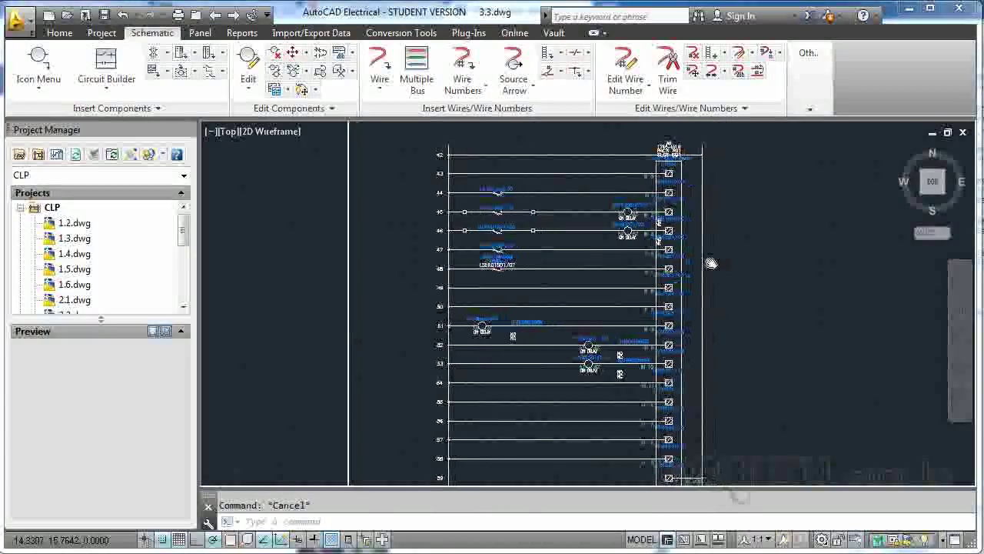
scroll(714, 246, "up", 2)
scroll(721, 225, "up", 2)
mouse_move(722, 225)
middle_mouse_down()
mouse_move(720, 303)
mouse_move(707, 334)
middle_mouse_up()
middle_click_drag(703, 180, 710, 237)
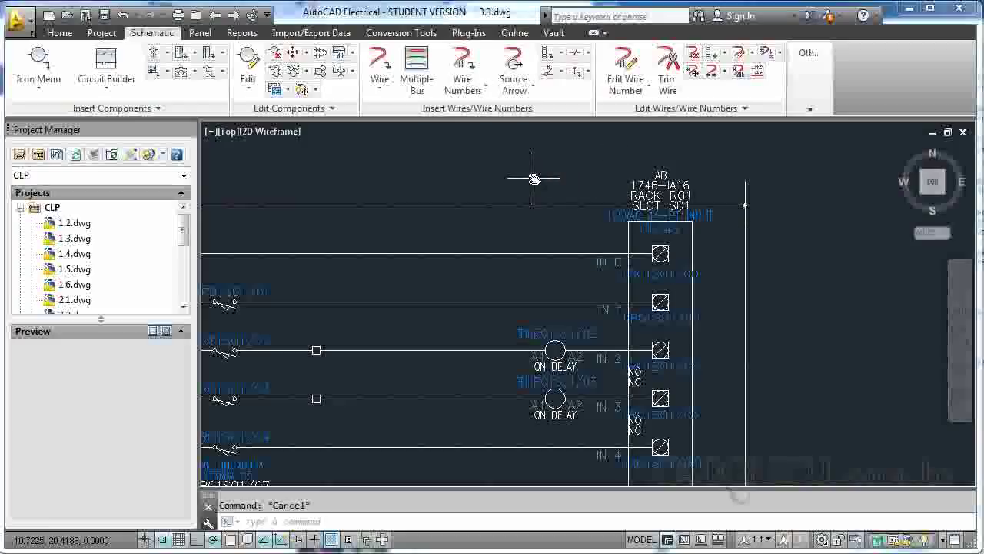
- Bring ladder rungs 42–57 into view beside the module
scroll(773, 260, "down", 2)
middle_click_drag(784, 264, 769, 119)
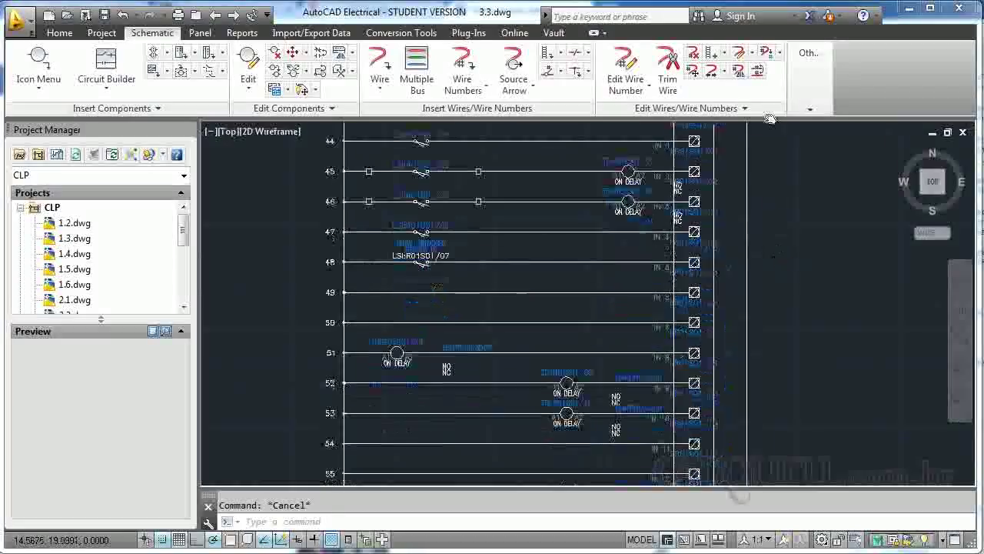
scroll(775, 210, "down", 2)
mouse_move(779, 213)
middle_mouse_down()
mouse_move(774, 265)
mouse_move(768, 254)
middle_mouse_up()
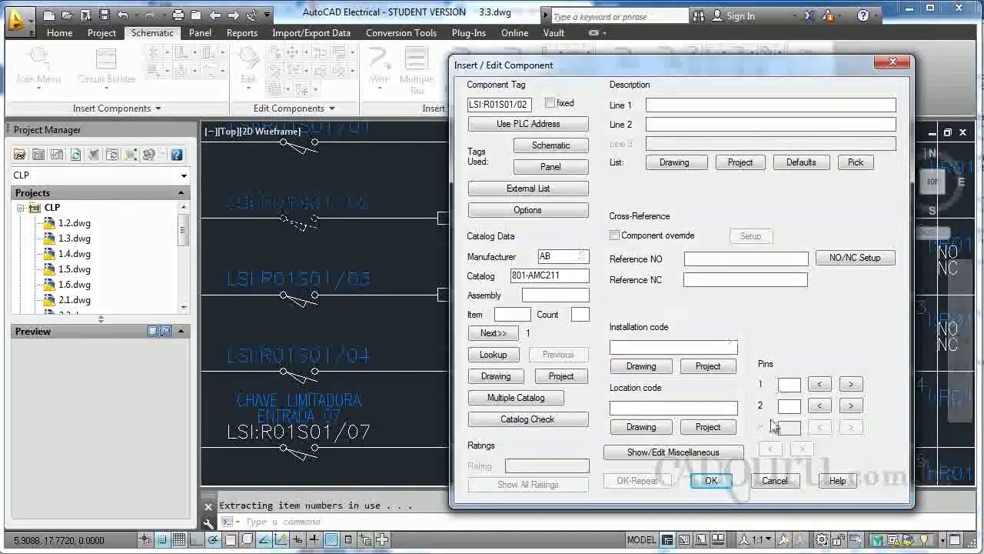
- Close the component editor without changes and recentre on the ladder rungs
left_click(773, 480)
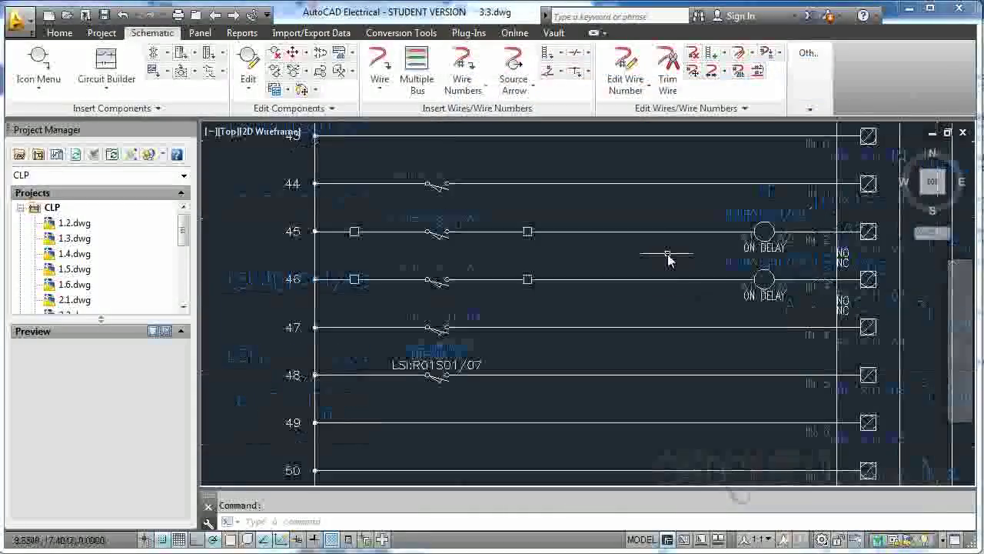
scroll(650, 259, "down", 2)
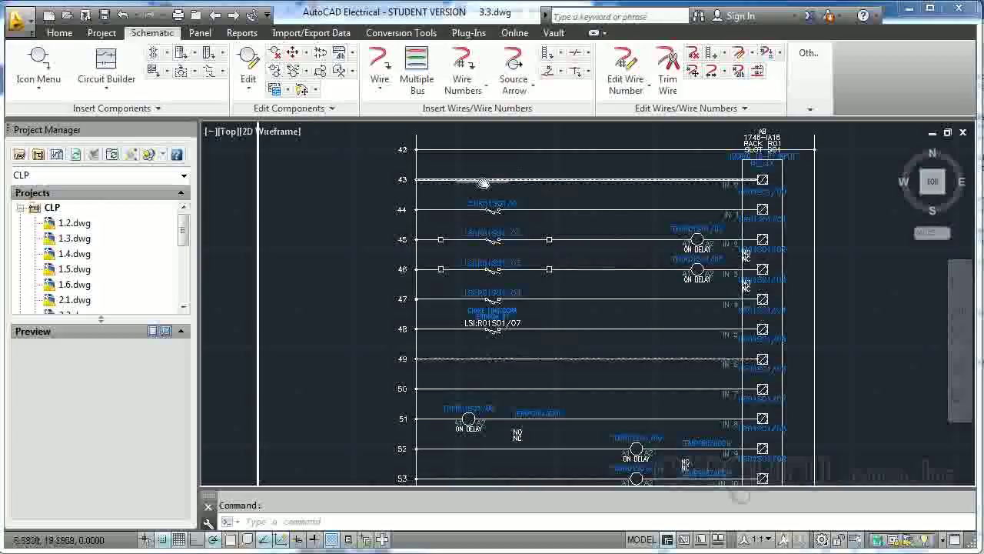
mouse_move(458, 241)
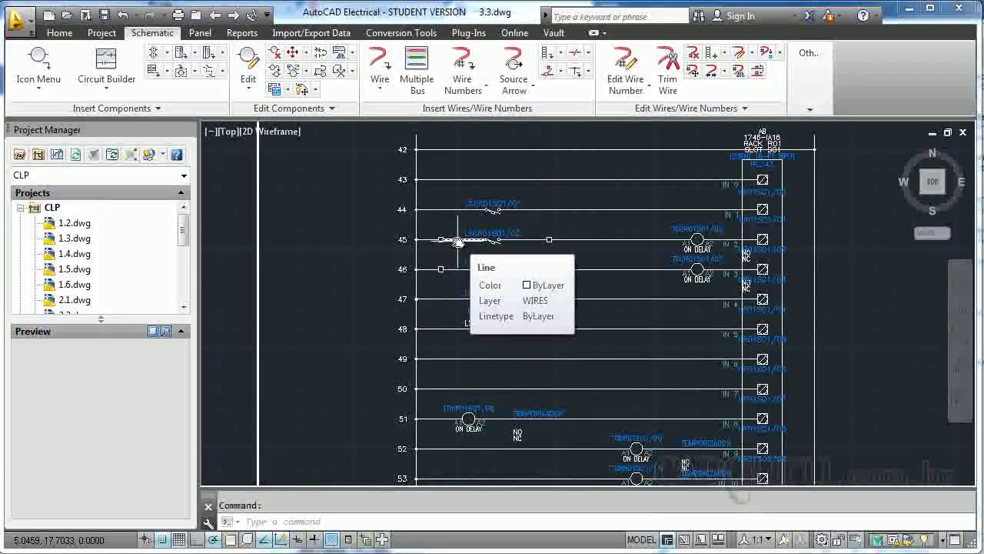
middle_click_drag(790, 290, 615, 277)
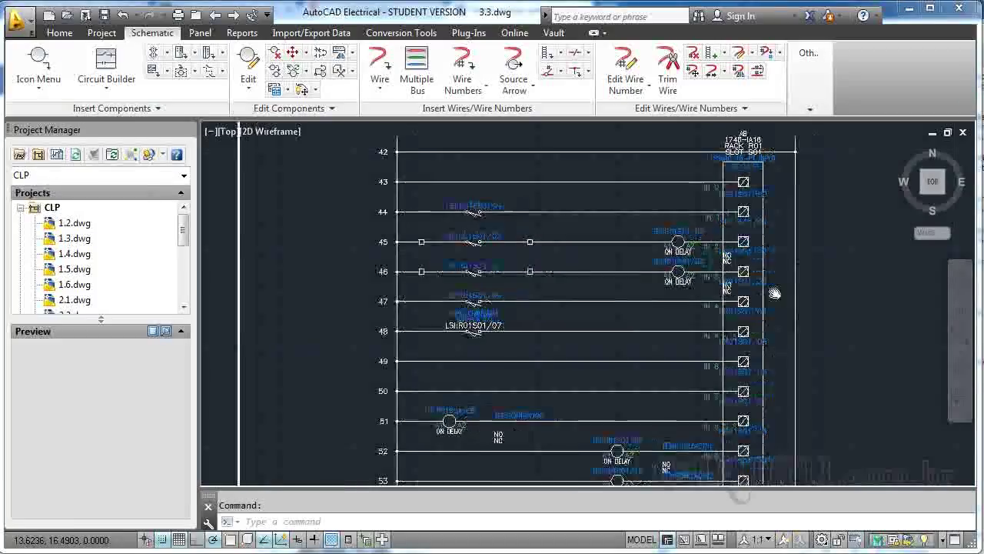
scroll(573, 257, "up", 5)
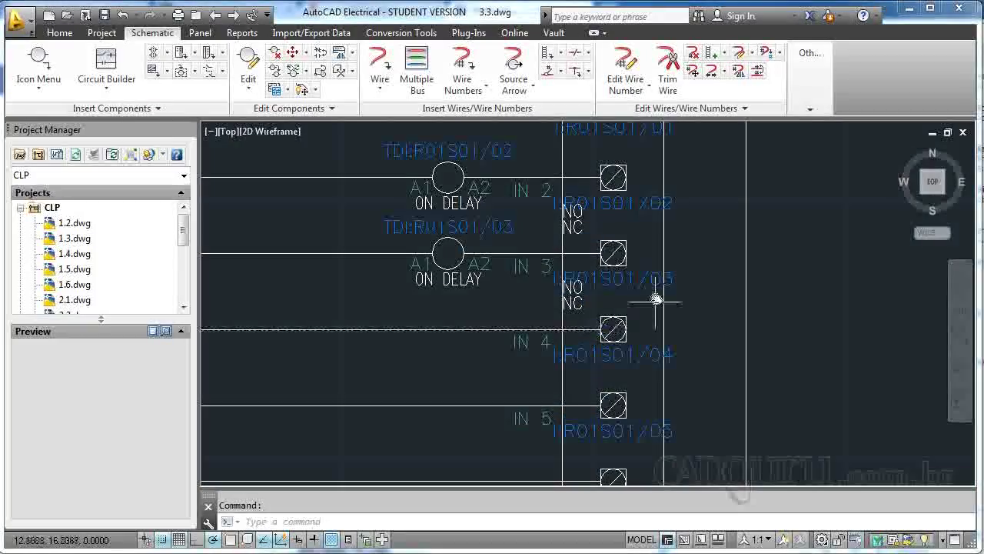
- Zoom out and recentre the view on the IN 3 timer to show the modules
scroll(551, 254, "up", 2)
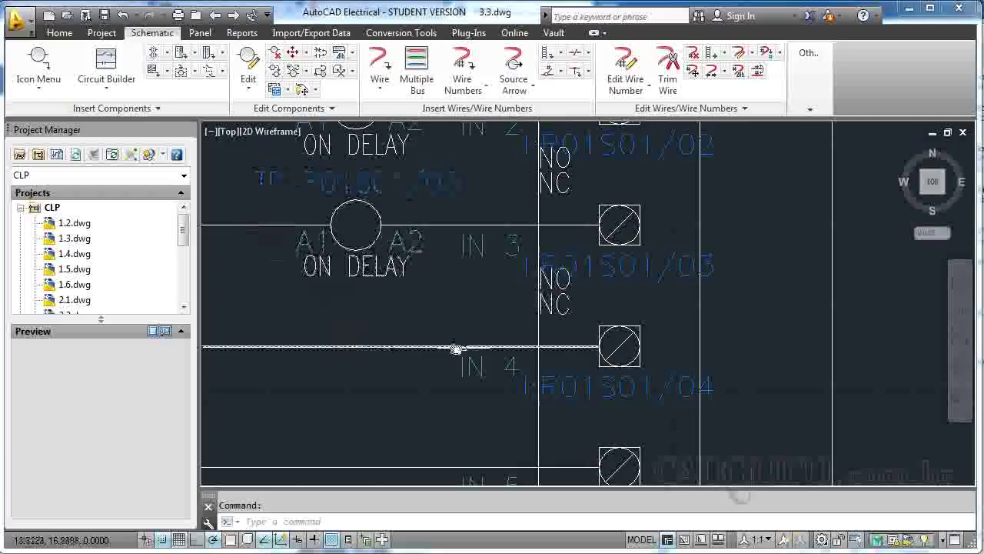
scroll(439, 219, "down", 2)
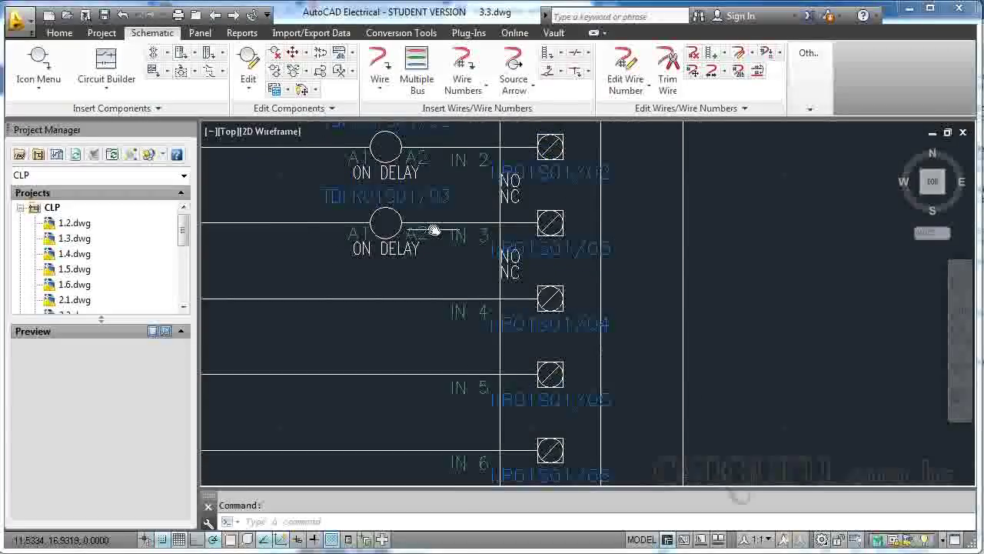
middle_click_drag(435, 258, 479, 244)
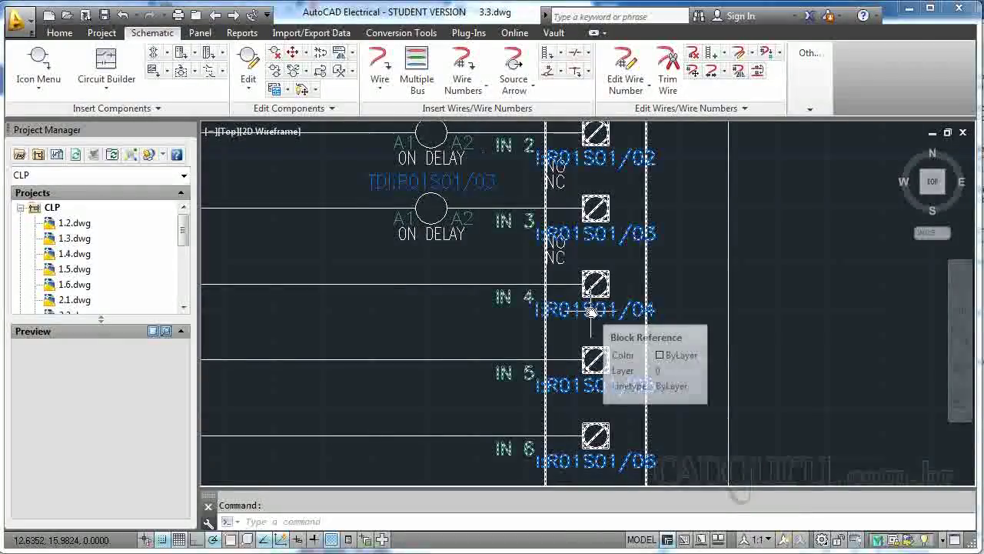
scroll(692, 335, "down", 5)
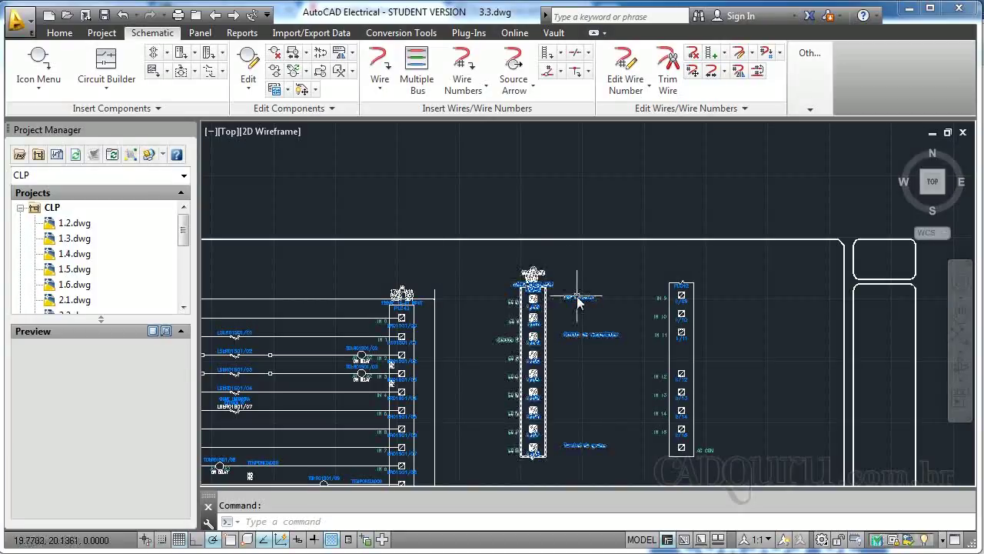
scroll(578, 315, "up", 1)
scroll(589, 297, "up", 1)
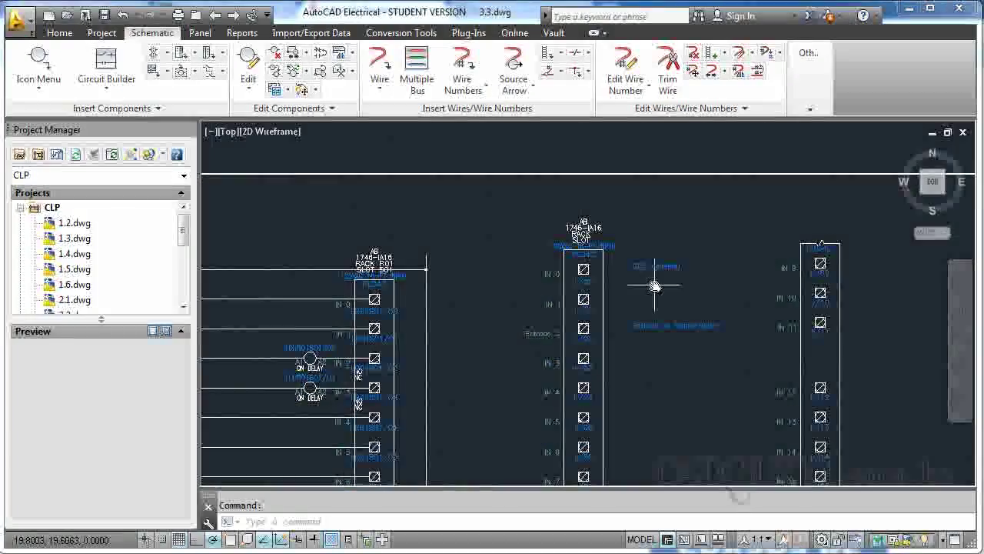
scroll(644, 269, "up", 1)
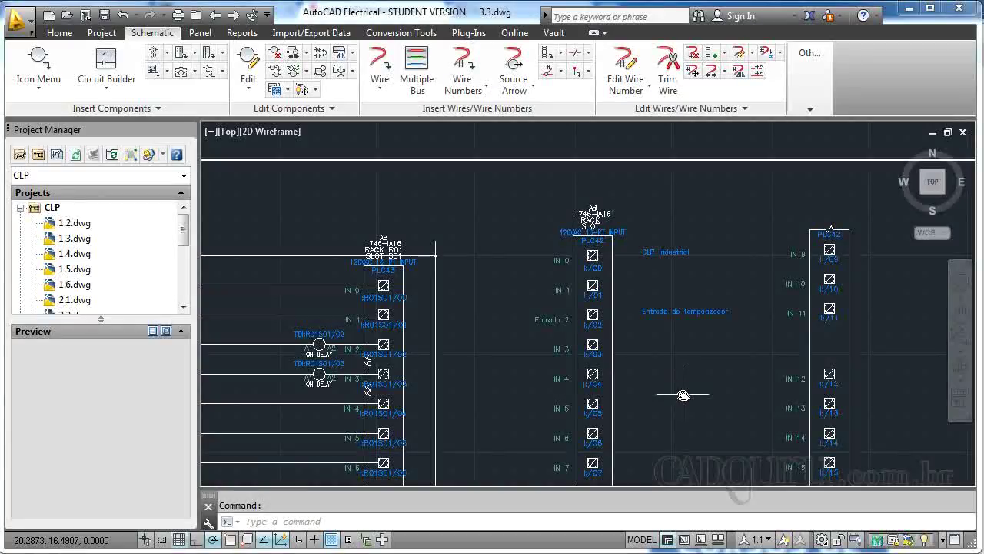
middle_click_drag(682, 396, 693, 346)
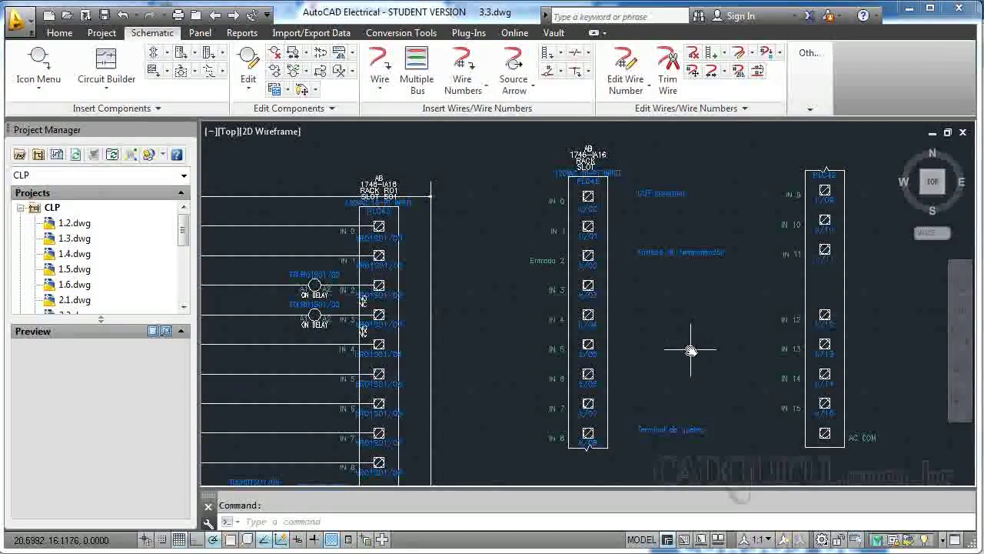
scroll(690, 350, "down", 1)
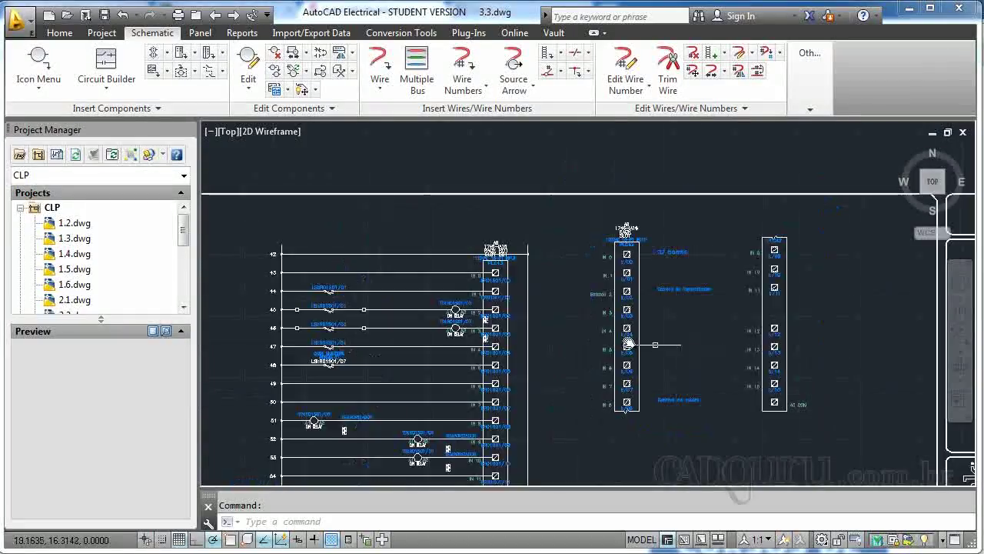
scroll(626, 345, "down", 1)
middle_click_drag(597, 279, 631, 240)
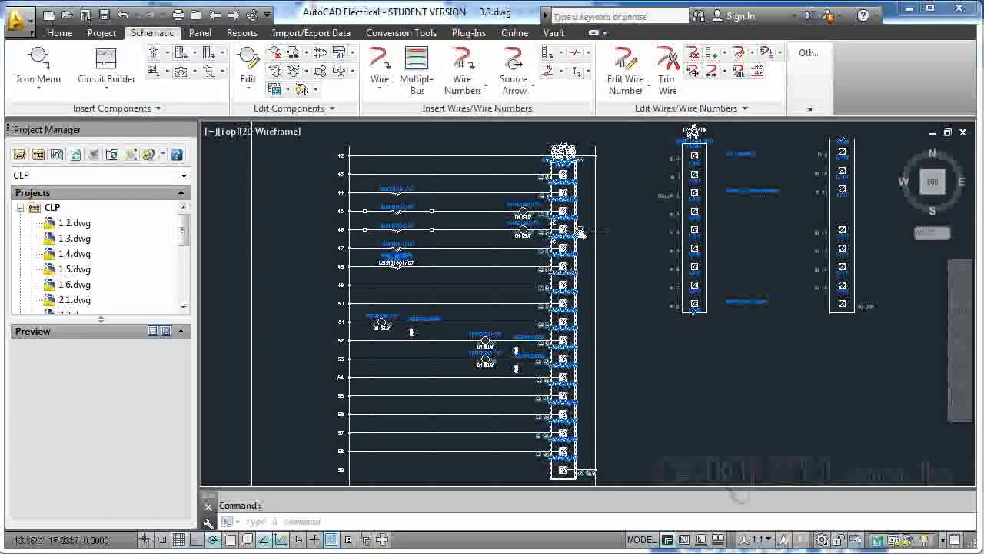
mouse_move(833, 321)
middle_mouse_down()
mouse_move(763, 350)
mouse_move(695, 362)
middle_mouse_up()
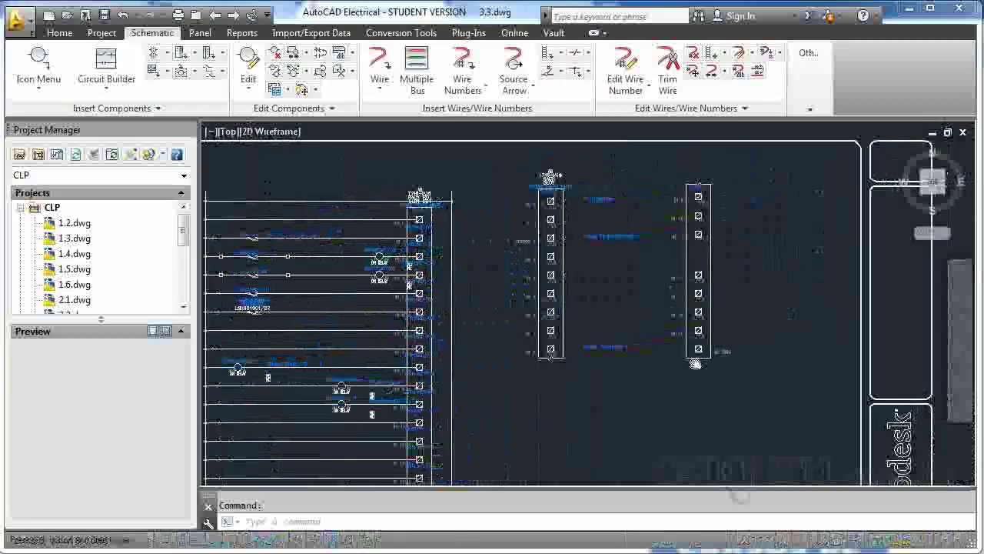
scroll(639, 267, "up", 2)
middle_click_drag(640, 263, 637, 300)
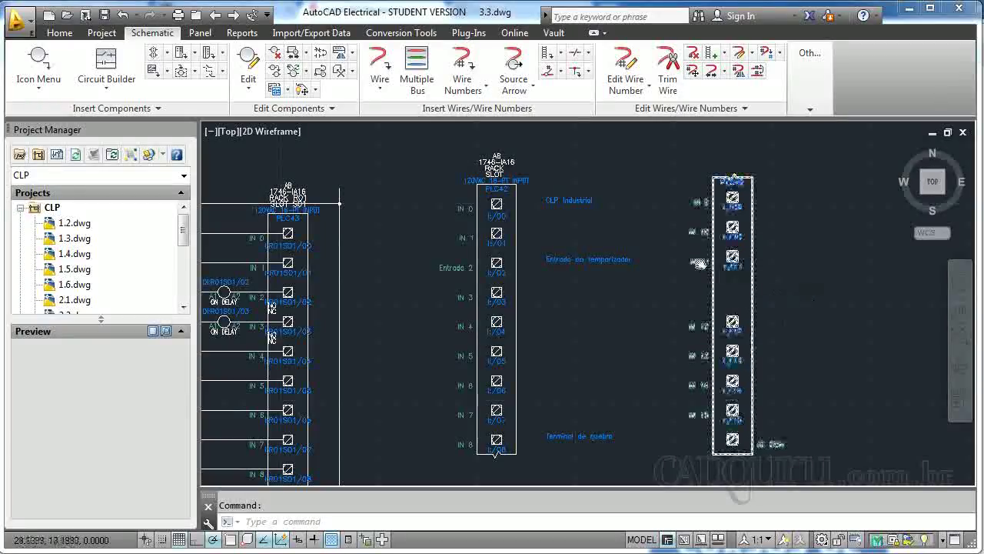
scroll(732, 259, "up", 2)
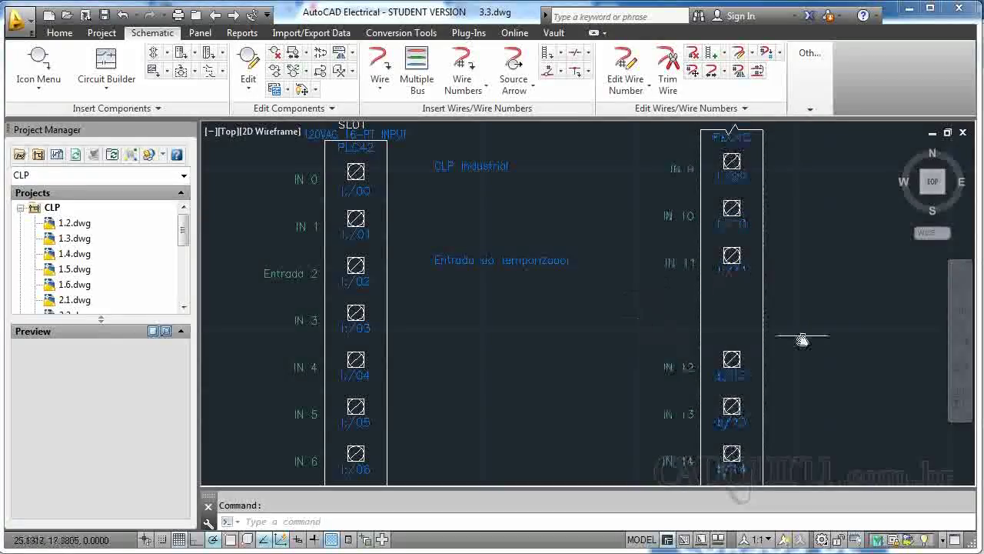
scroll(578, 308, "down", 2)
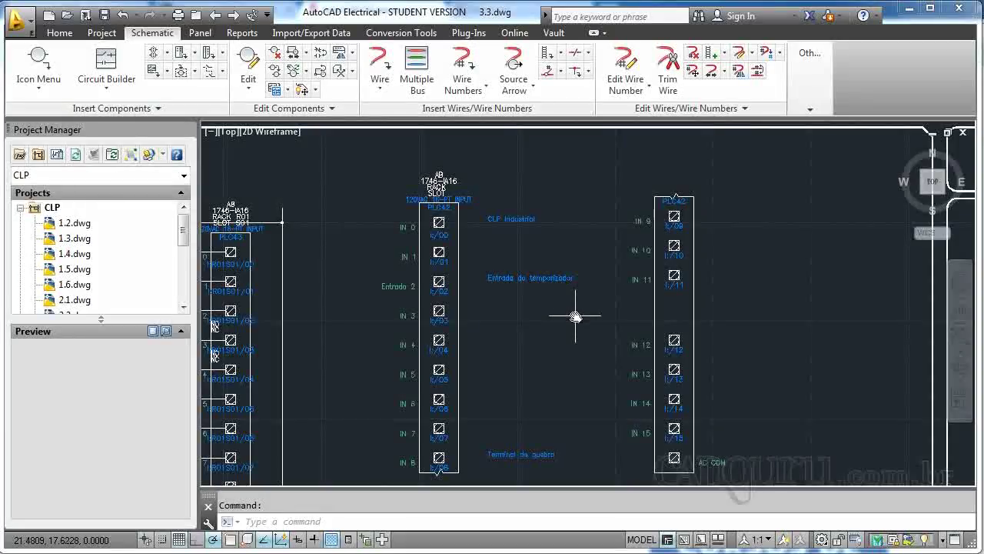
middle_click_drag(574, 324, 597, 306)
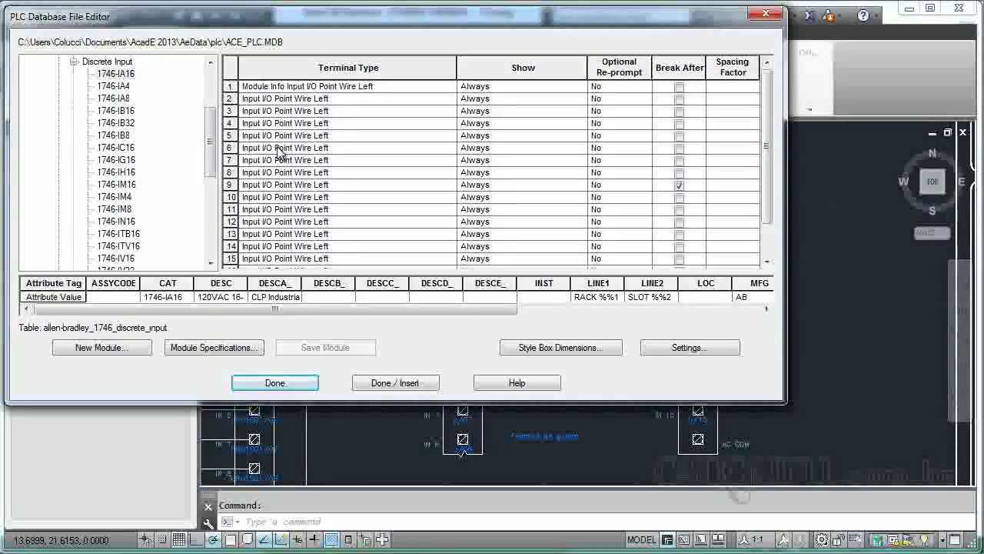
mouse_move(492, 548)
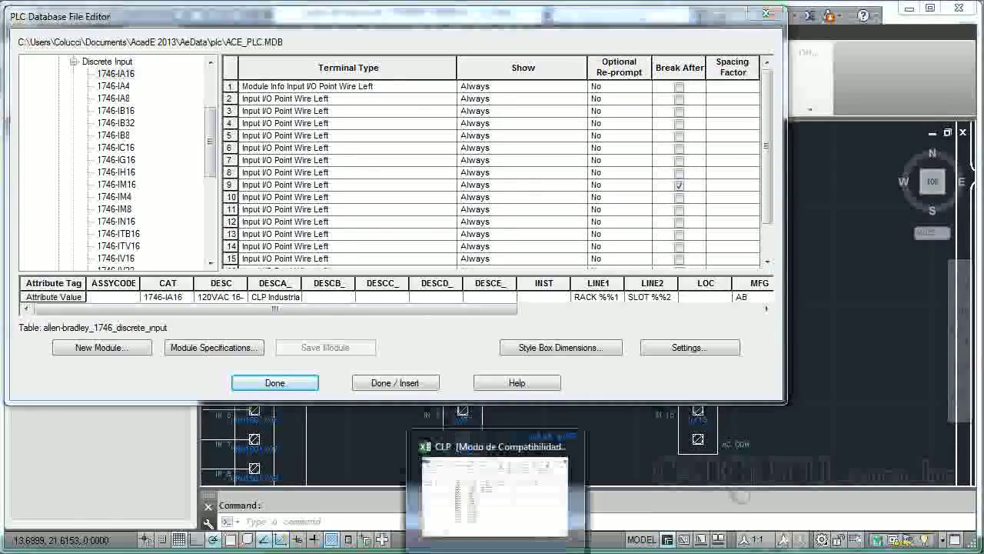
left_click(494, 492)
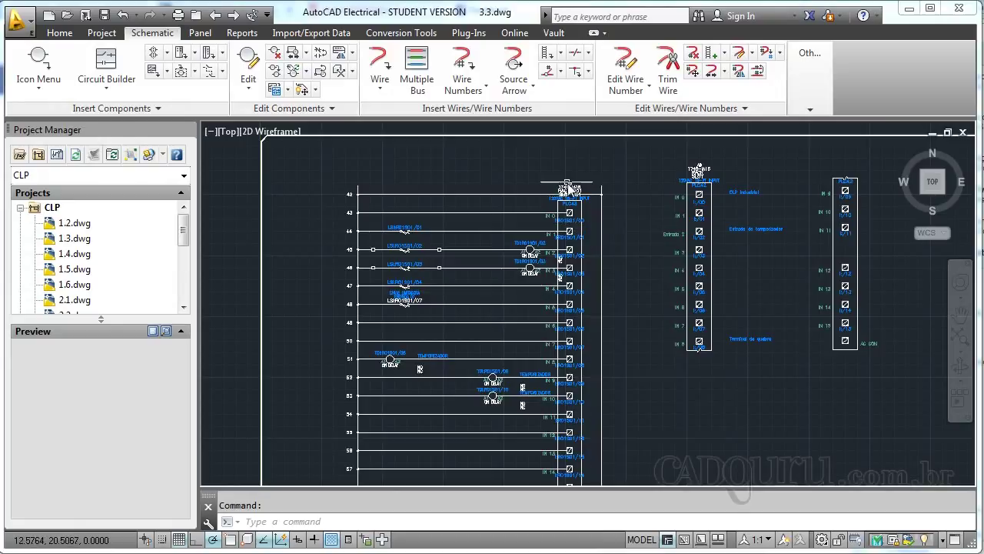
scroll(527, 187, "up", 2)
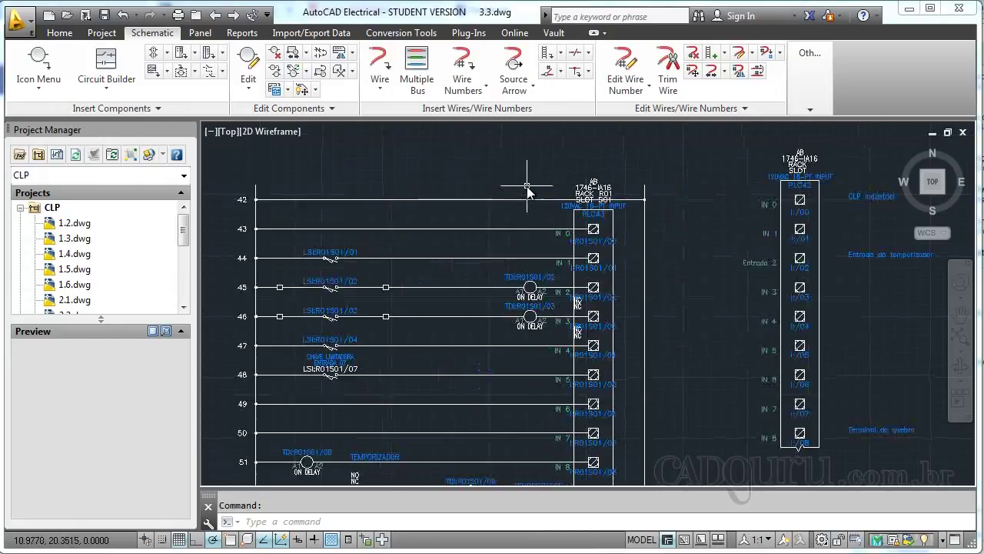
mouse_move(626, 281)
middle_mouse_down()
mouse_move(643, 259)
mouse_move(605, 270)
mouse_move(529, 268)
middle_mouse_up()
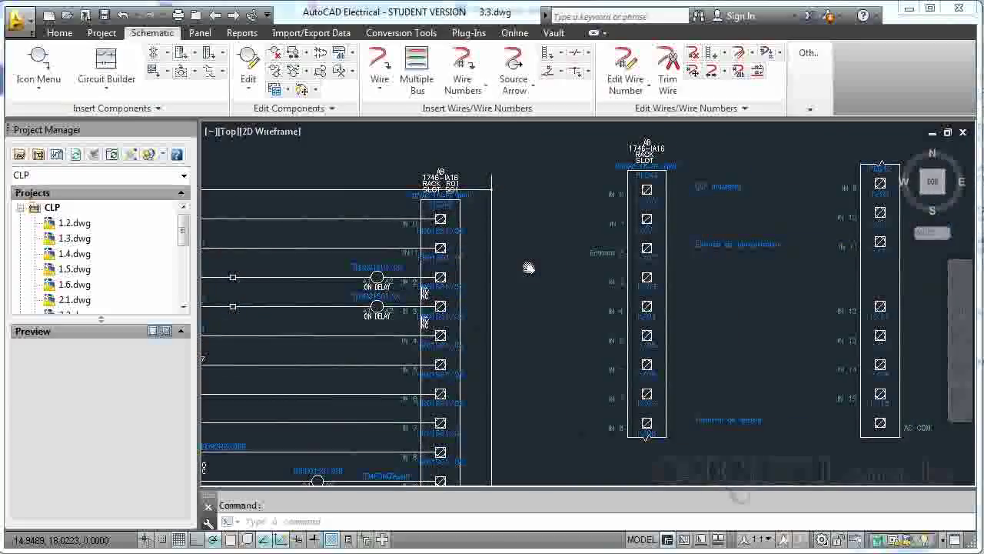